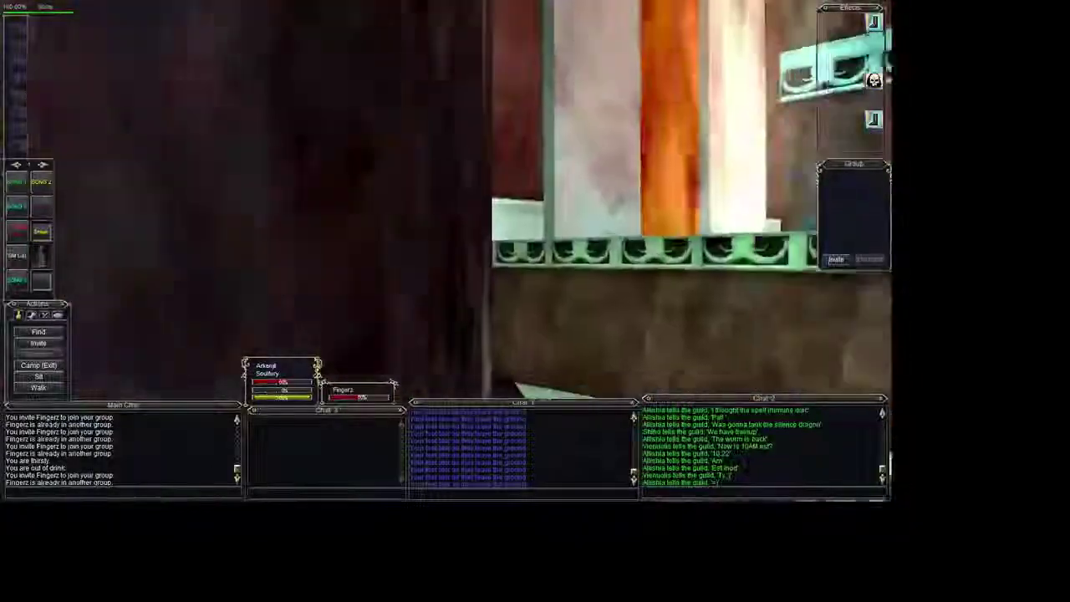
# - Run the bard in third-person view toward the green railing and over the platform edge
pyautogui.press('Up')
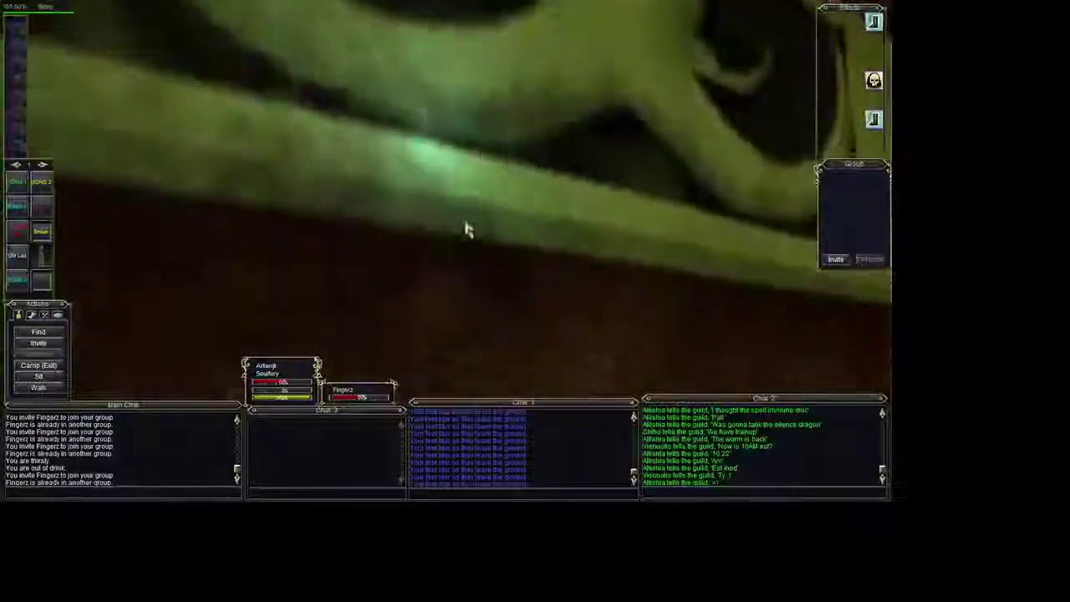
pyautogui.press('F9')
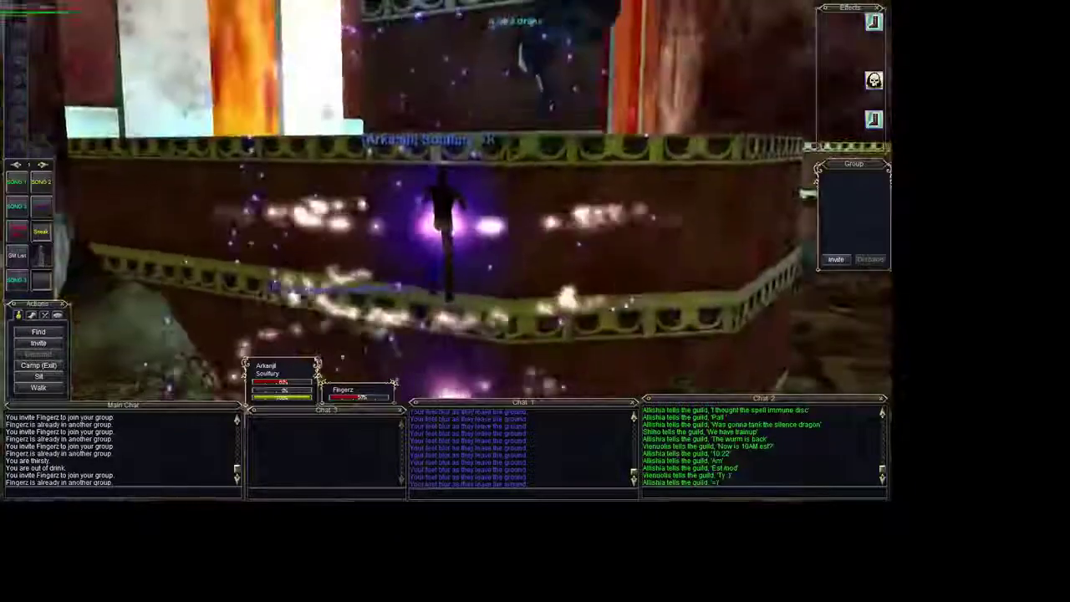
pyautogui.press('Left')
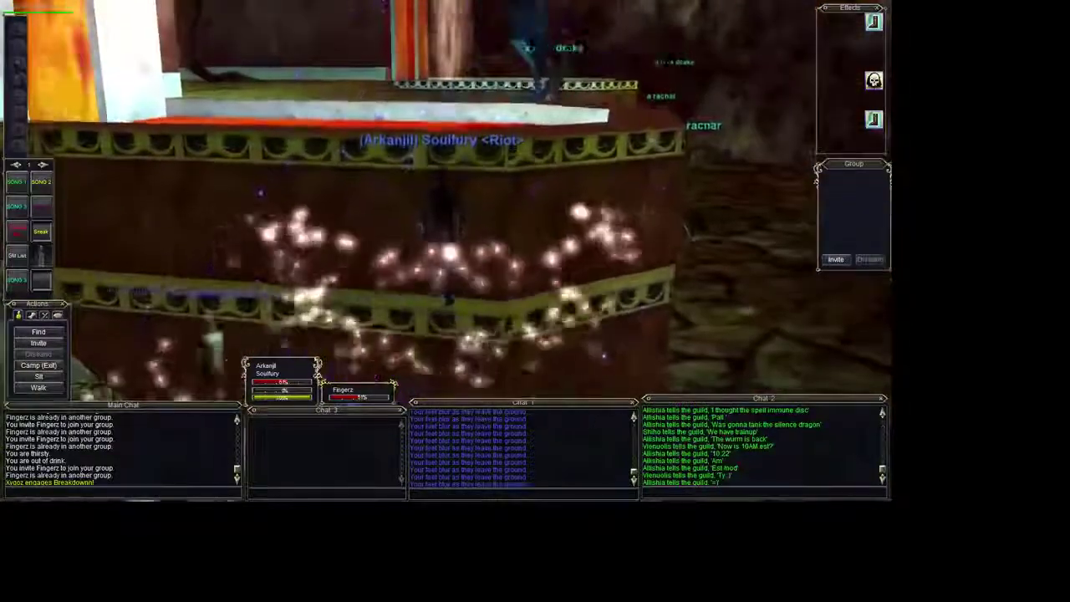
pyautogui.press('Right')
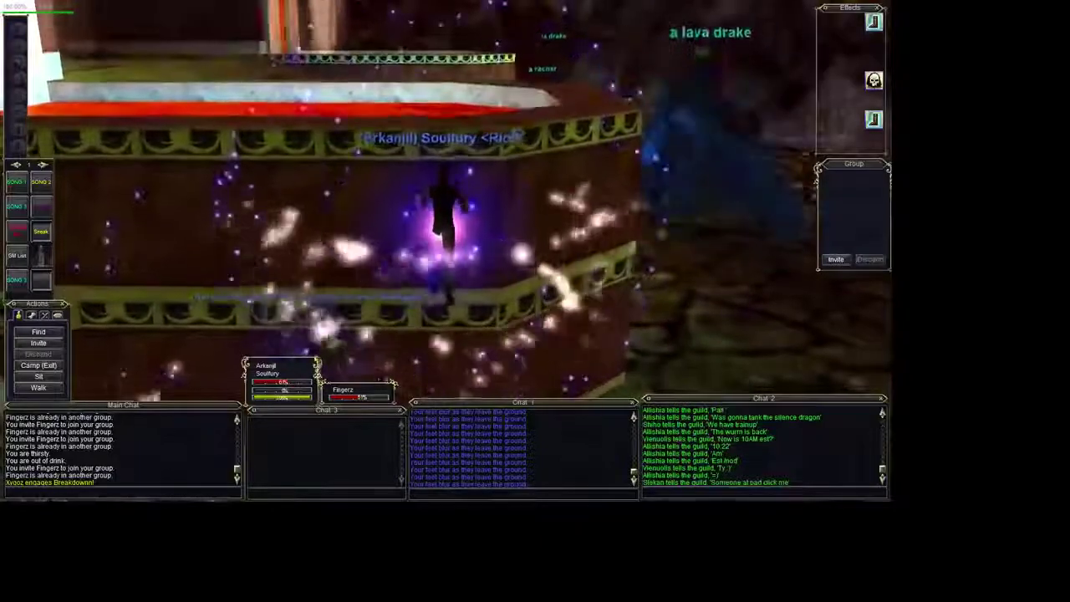
pyautogui.press('Right')
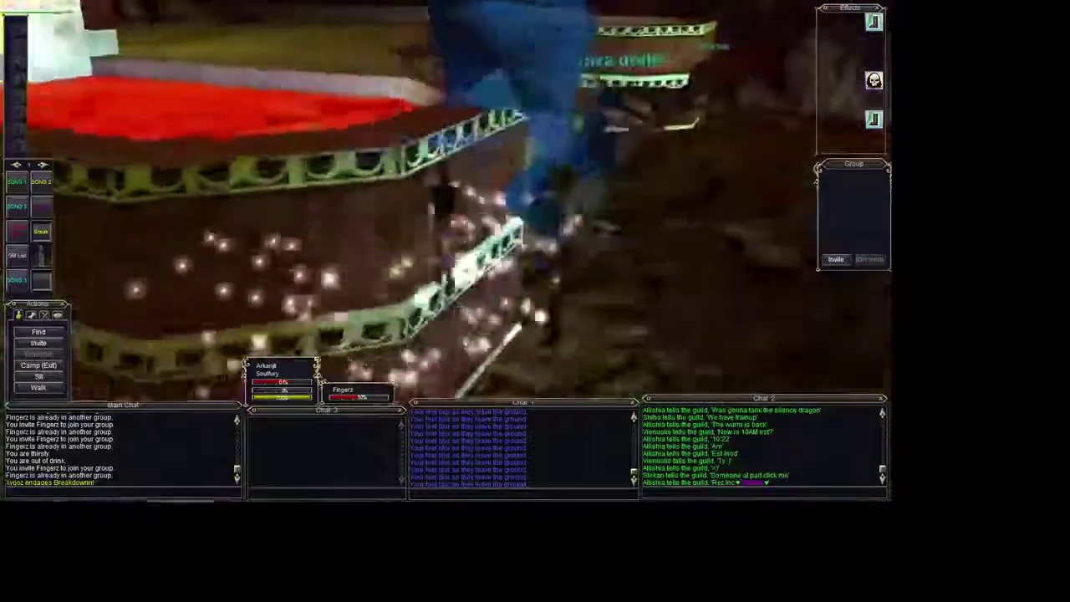
pyautogui.press('Right')
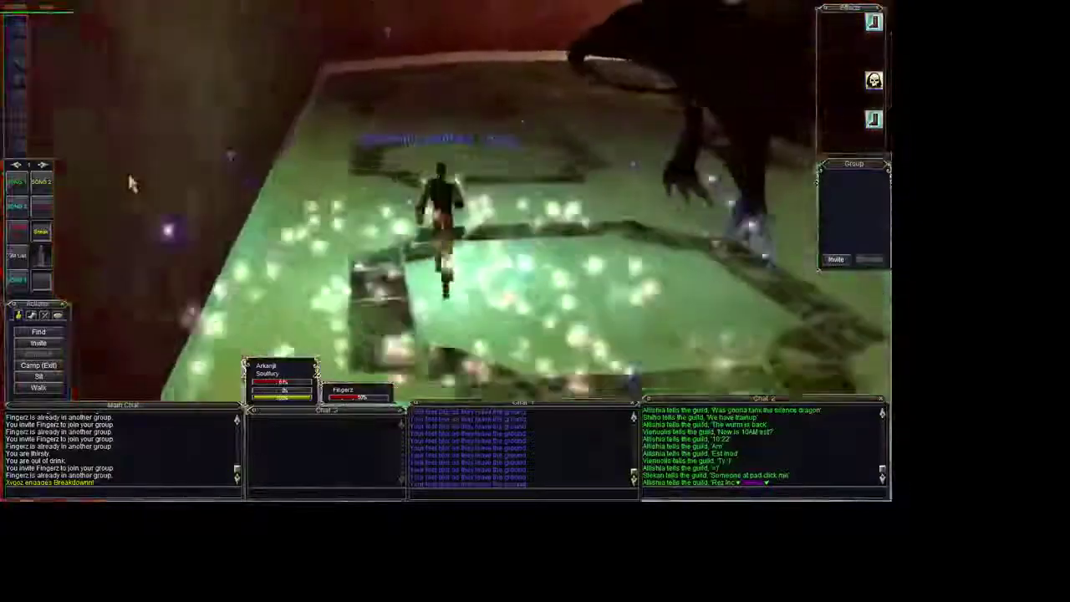
# - Run past the dragon and through the pillared room, crossing the glowing and purple pools
pyautogui.press('Left')
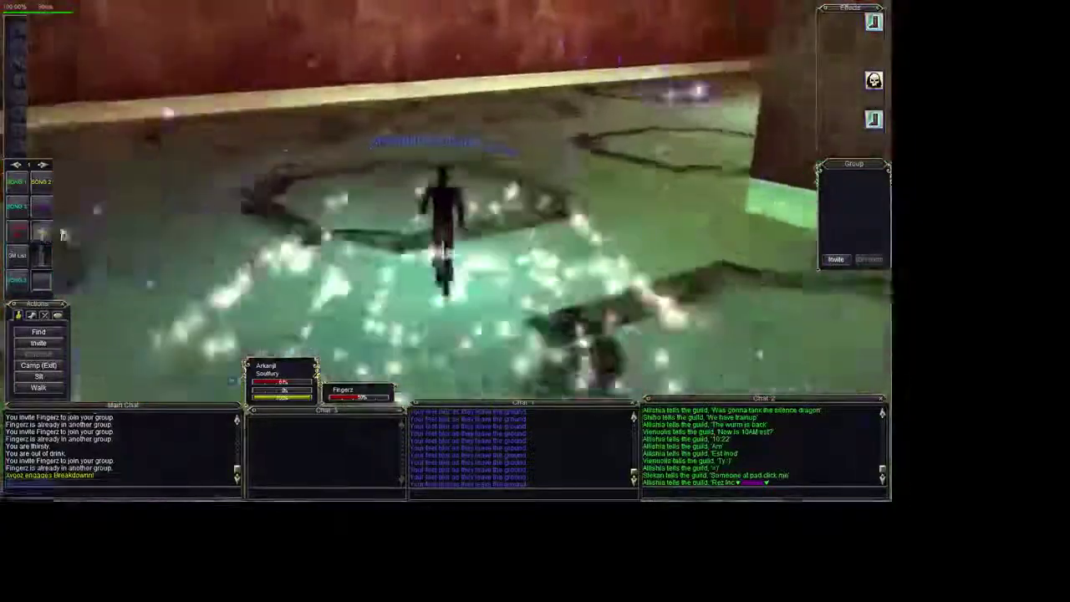
pyautogui.press('Right')
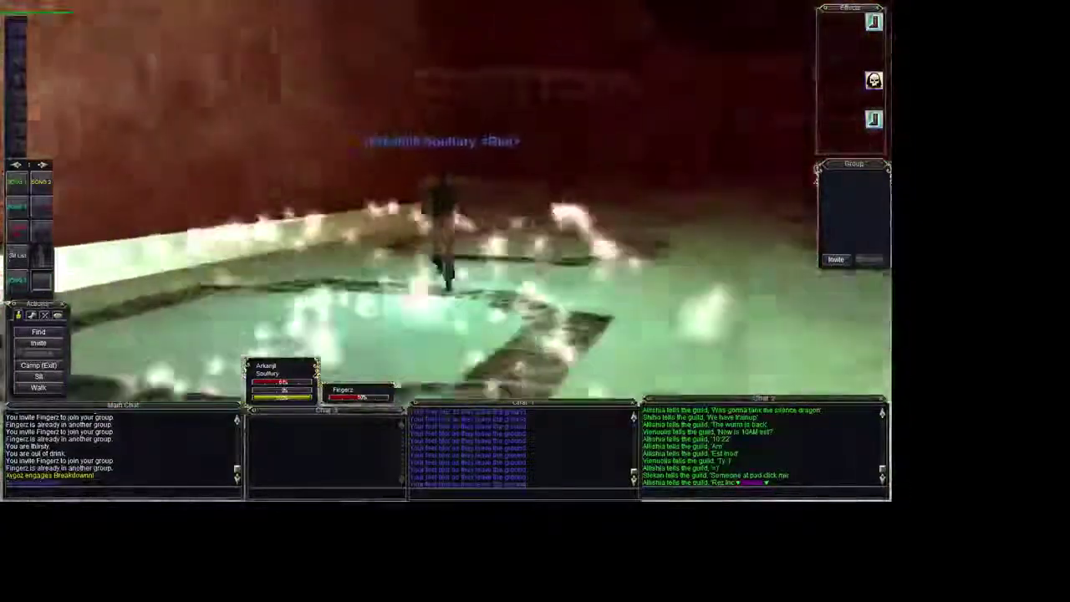
pyautogui.press('Right')
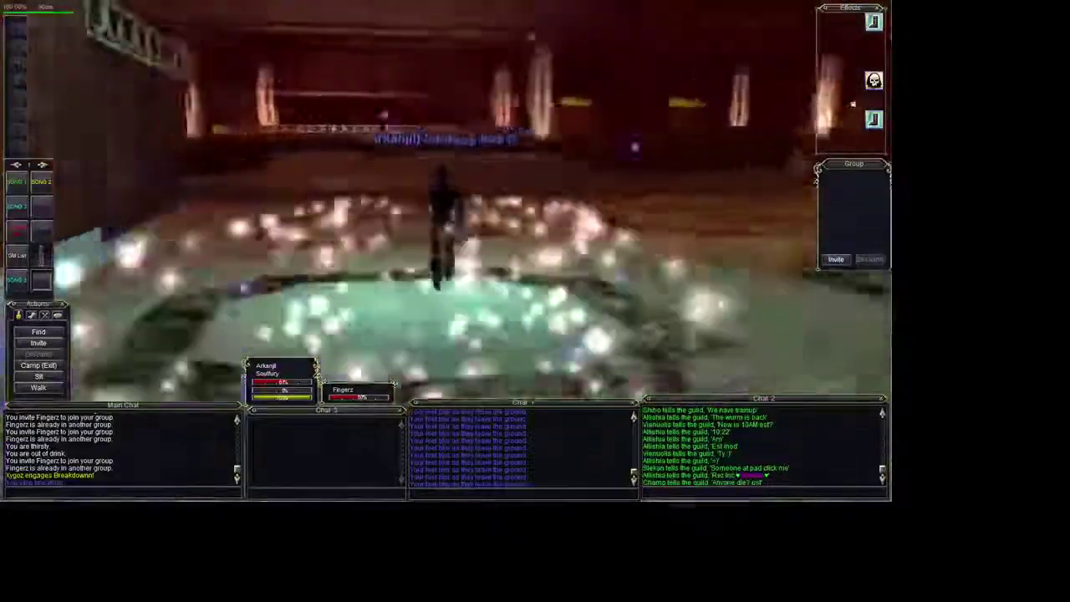
pyautogui.press('Up')
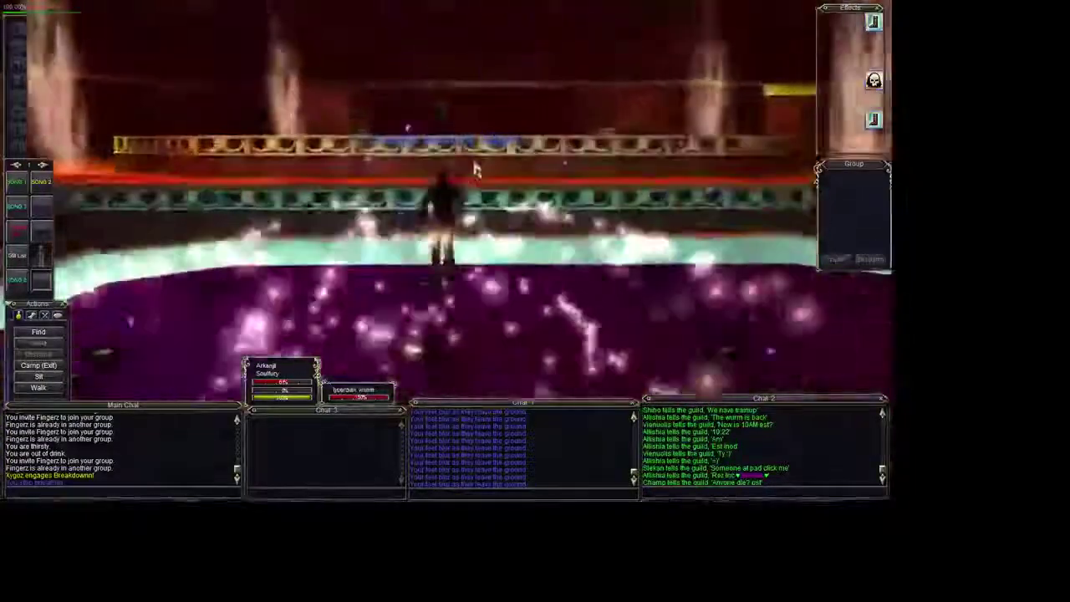
pyautogui.press('Up')
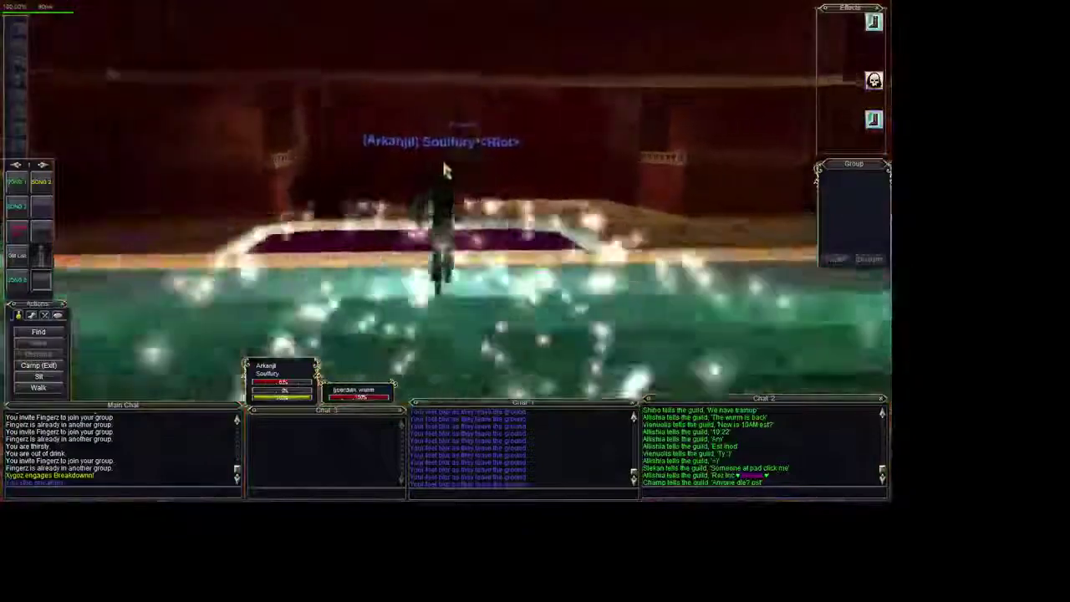
pyautogui.press('Up')
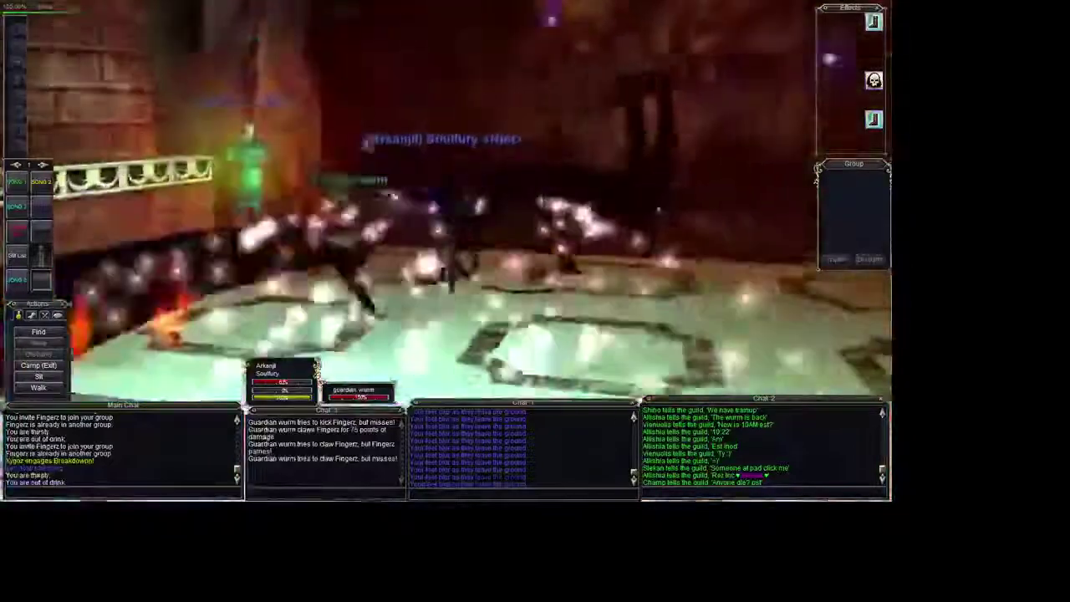
# - Target the fellow raider near the wall, reposition on the pool floor, and open the inventory
pyautogui.press('Up')
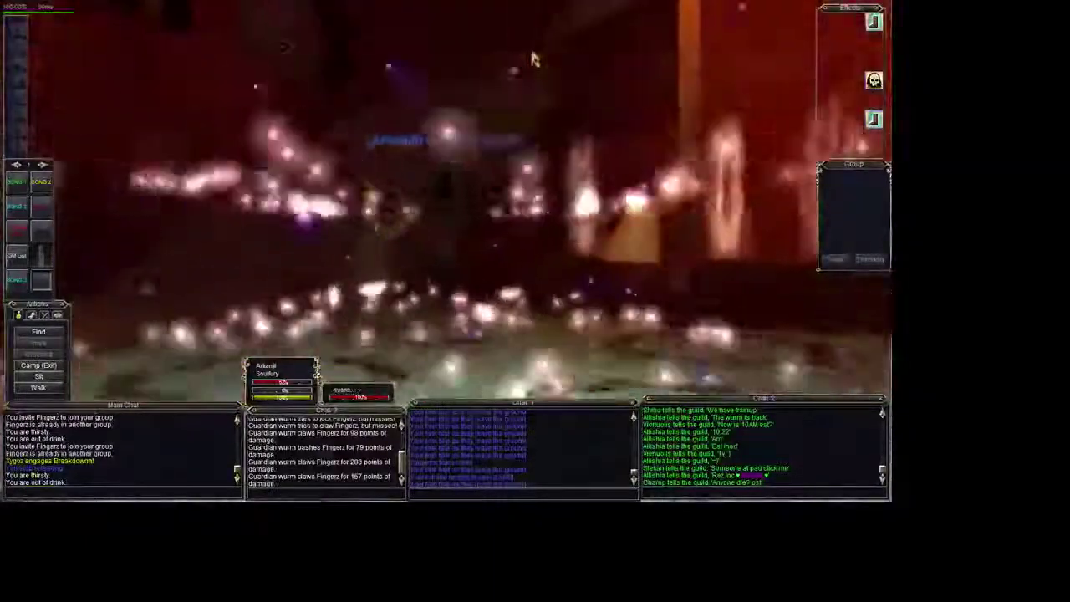
pyautogui.click(530, 58)
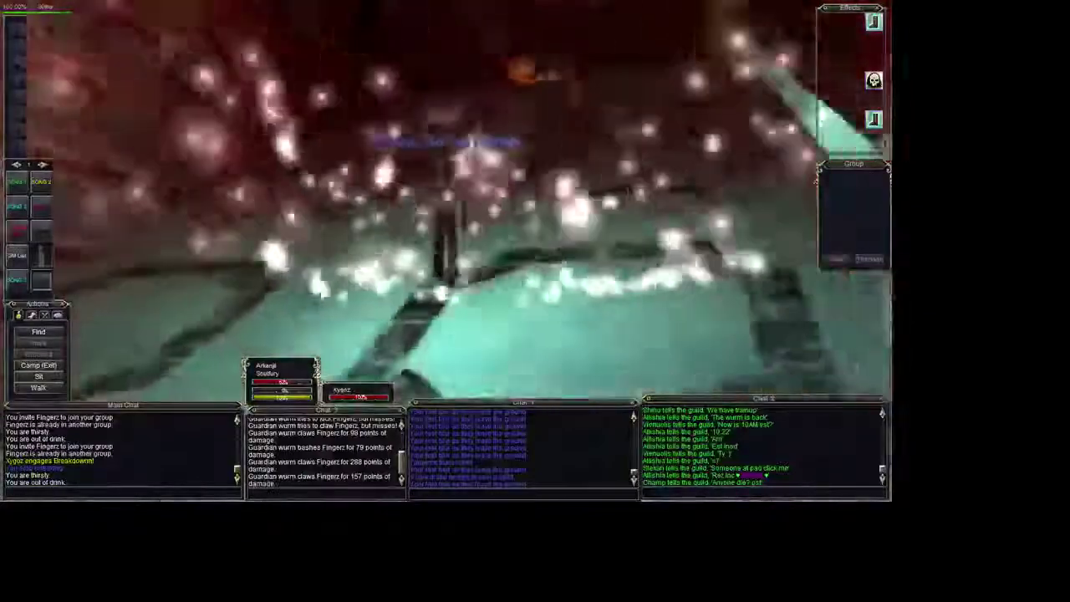
pyautogui.press('Up')
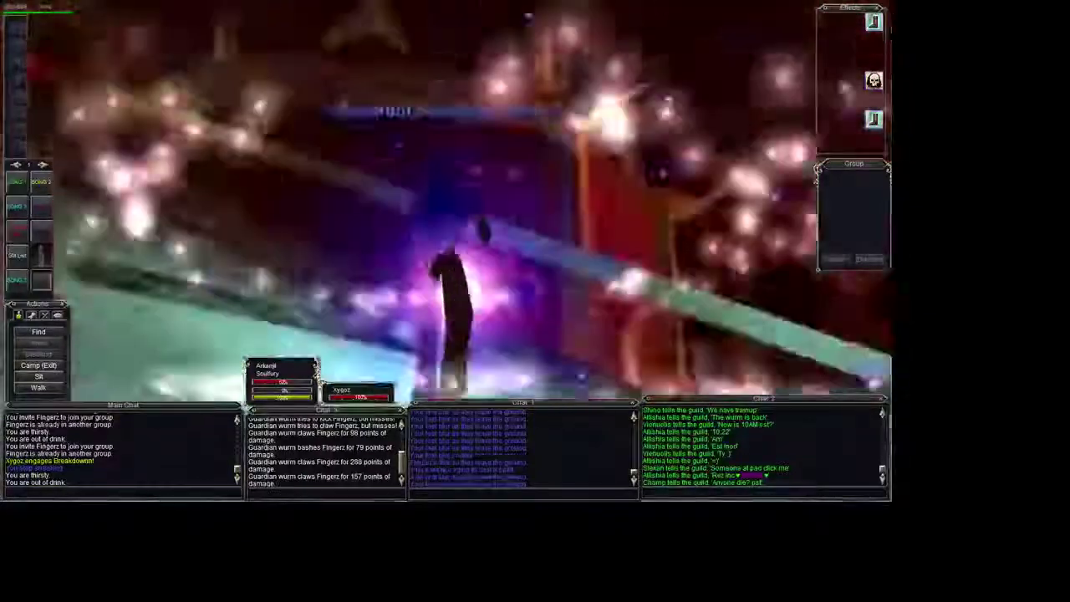
pyautogui.press('Left')
pyautogui.press('Left')
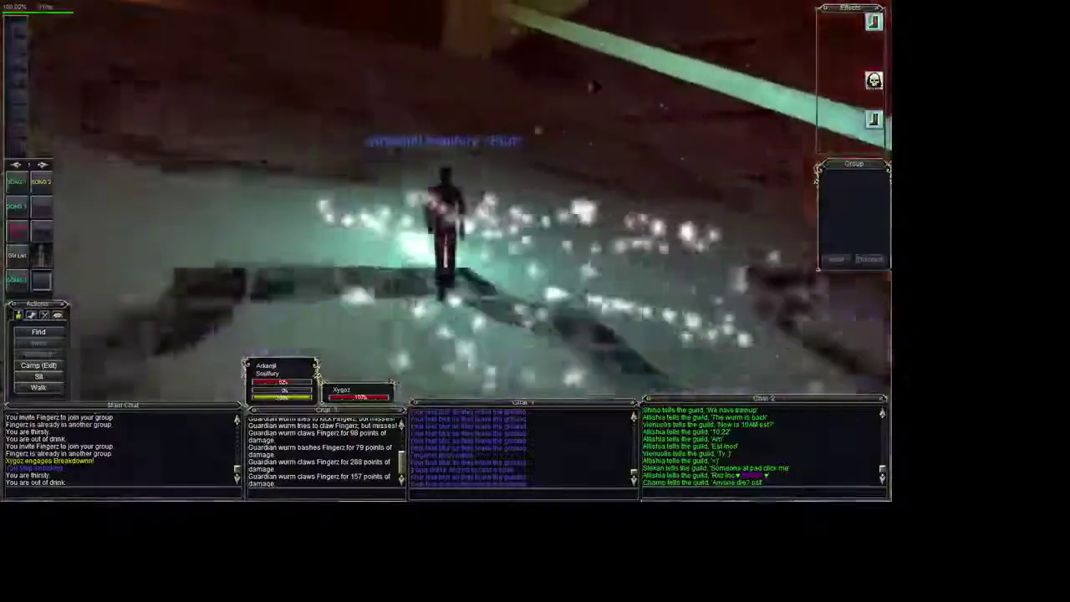
pyautogui.press('Left')
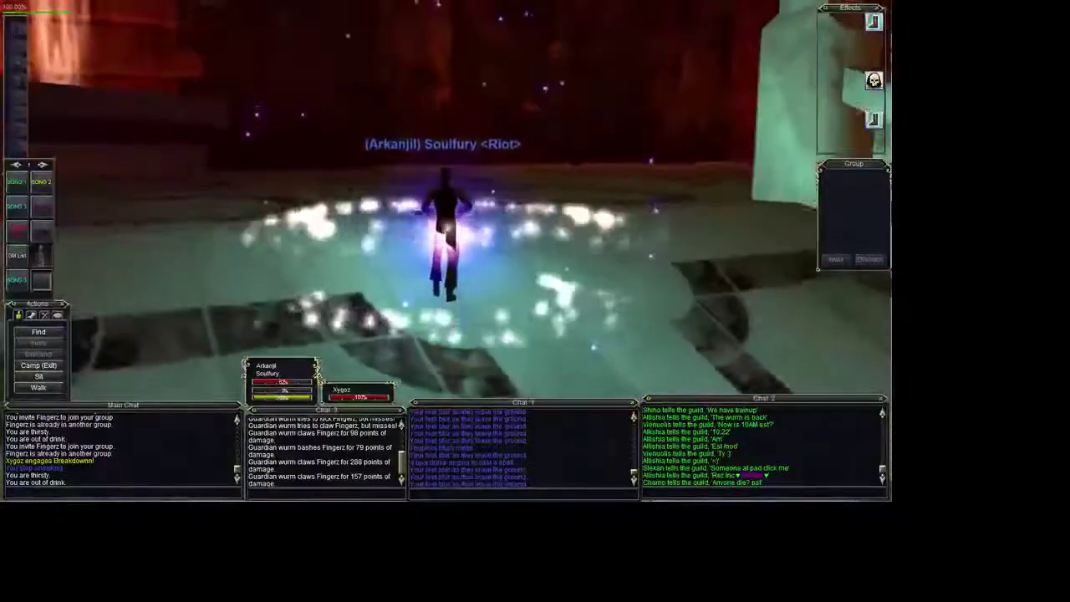
pyautogui.press('i')
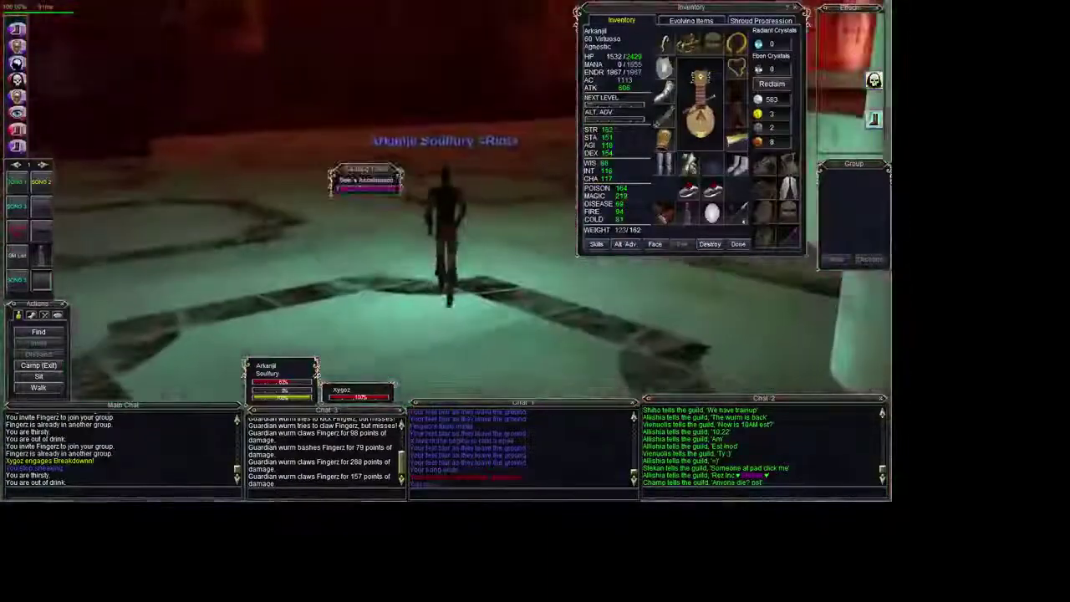
# - Start singing songs while turning toward the red pillar and crossing the dark floor
pyautogui.press('Left')
pyautogui.press('Left')
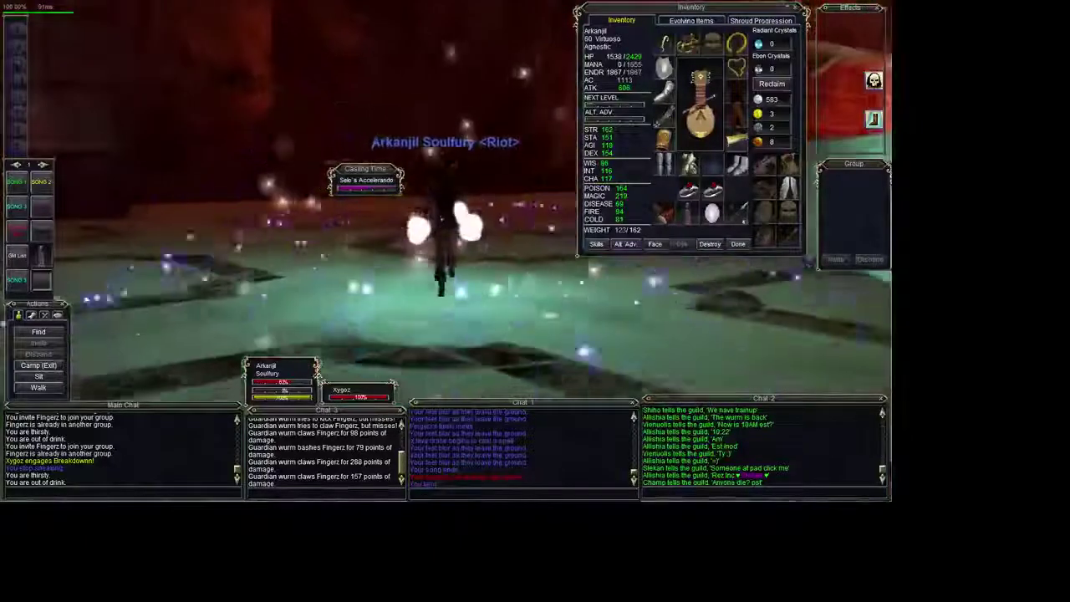
pyautogui.press('Left')
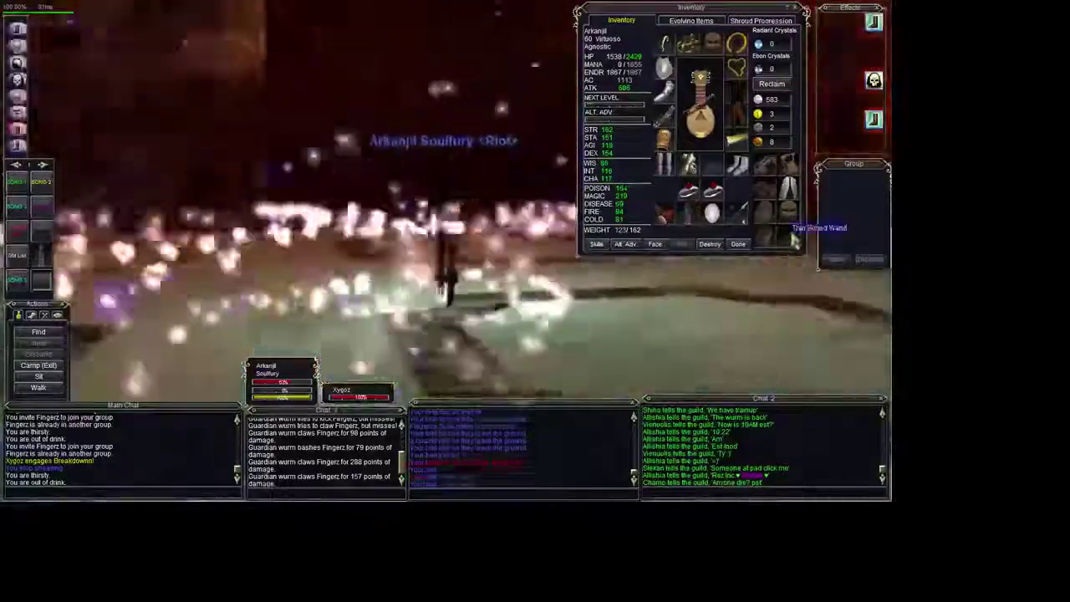
pyautogui.press('Left')
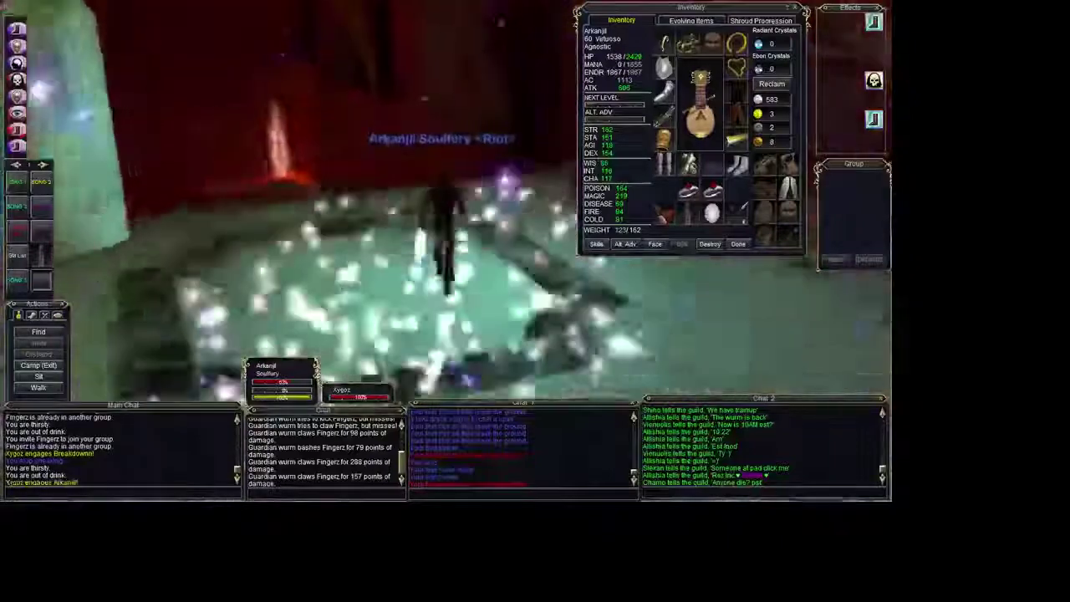
pyautogui.press('Left')
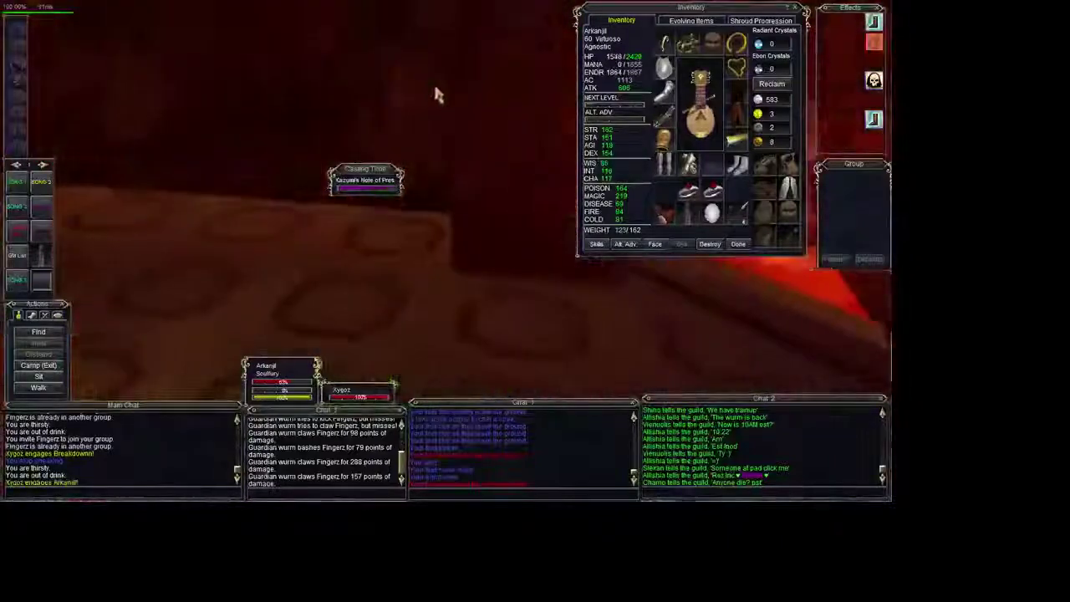
pyautogui.press('Left')
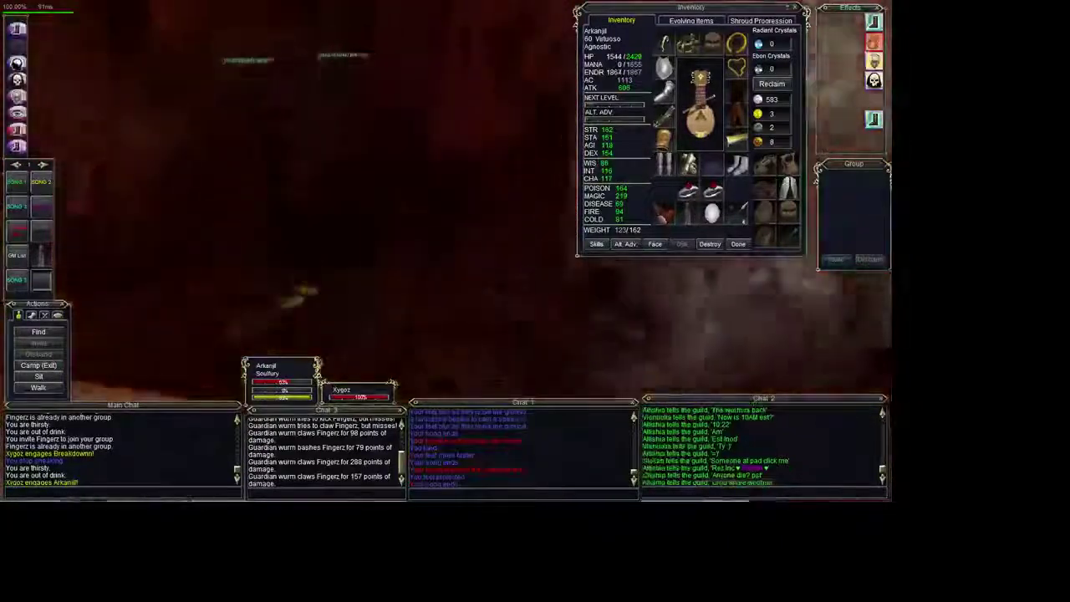
pyautogui.press('Left')
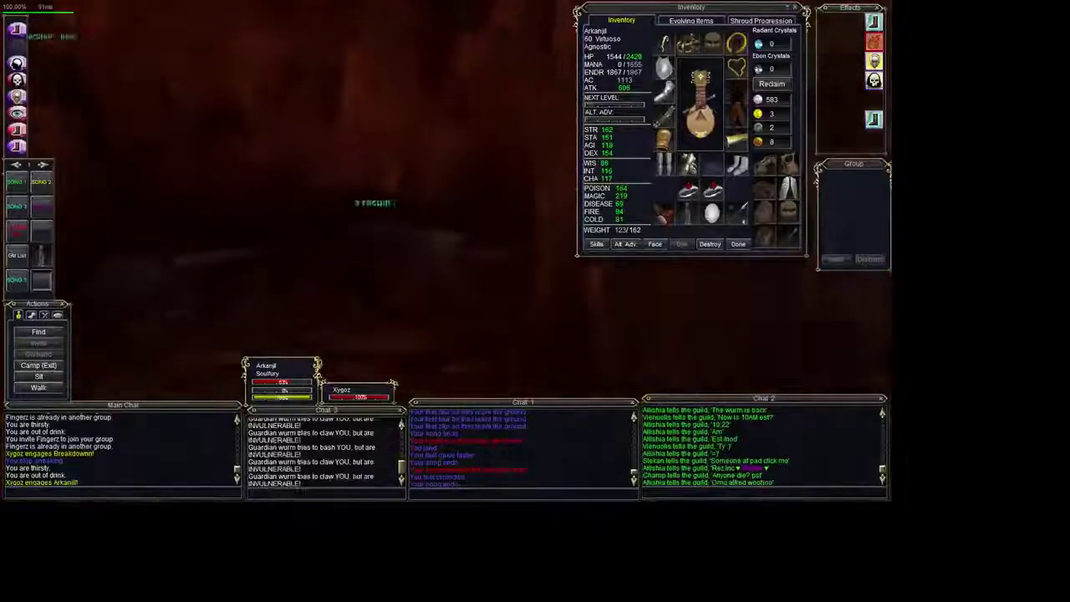
# - Head down the torch-lit corridor and through the patterned red-pillared room
pyautogui.press('Left')
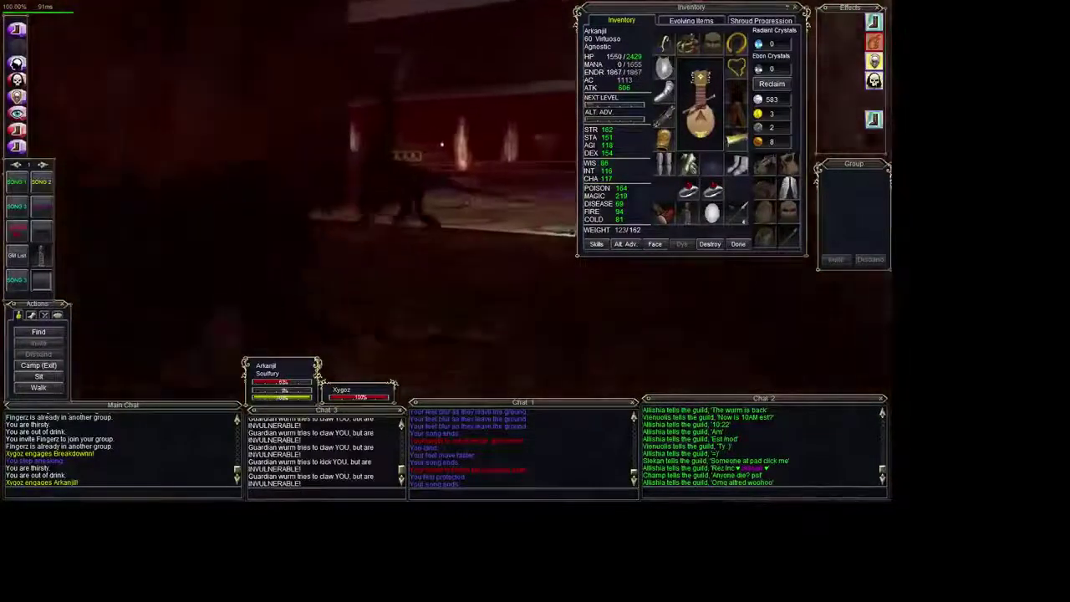
pyautogui.press('Left')
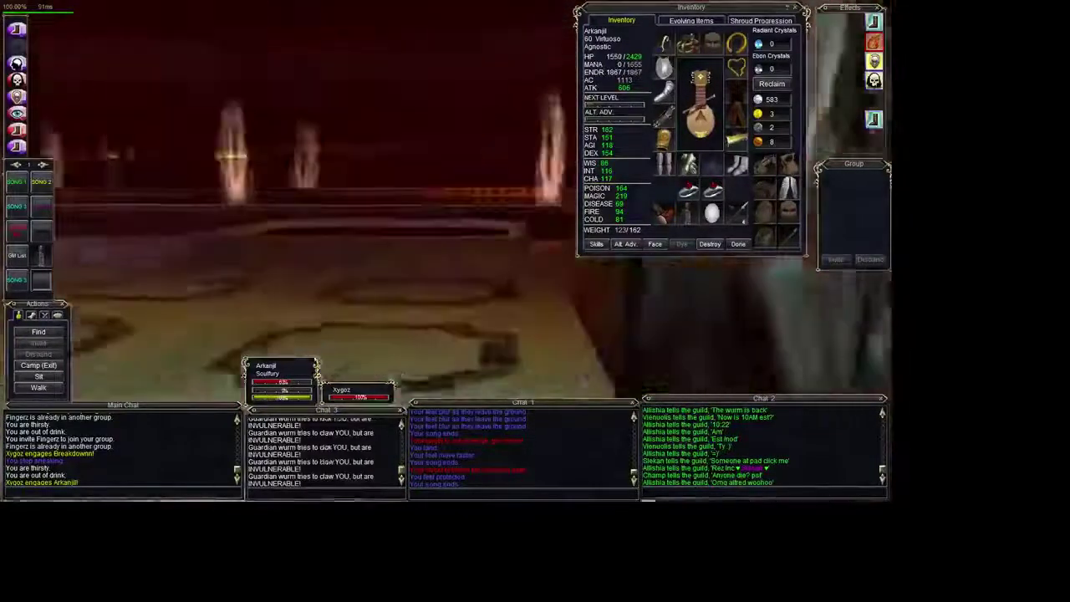
pyautogui.press('Left')
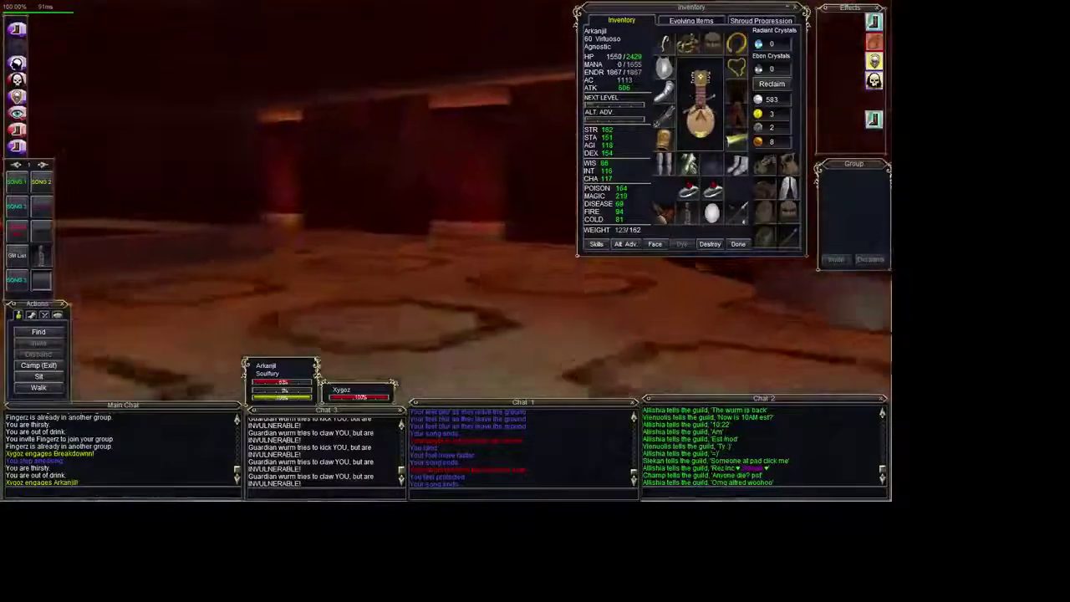
pyautogui.press('Left')
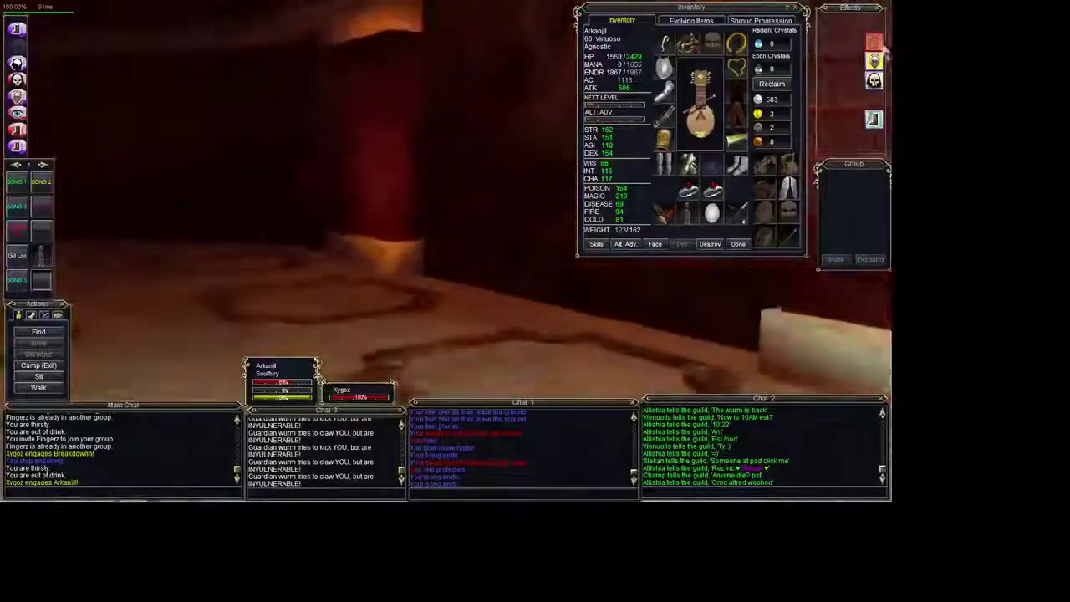
pyautogui.press('Left')
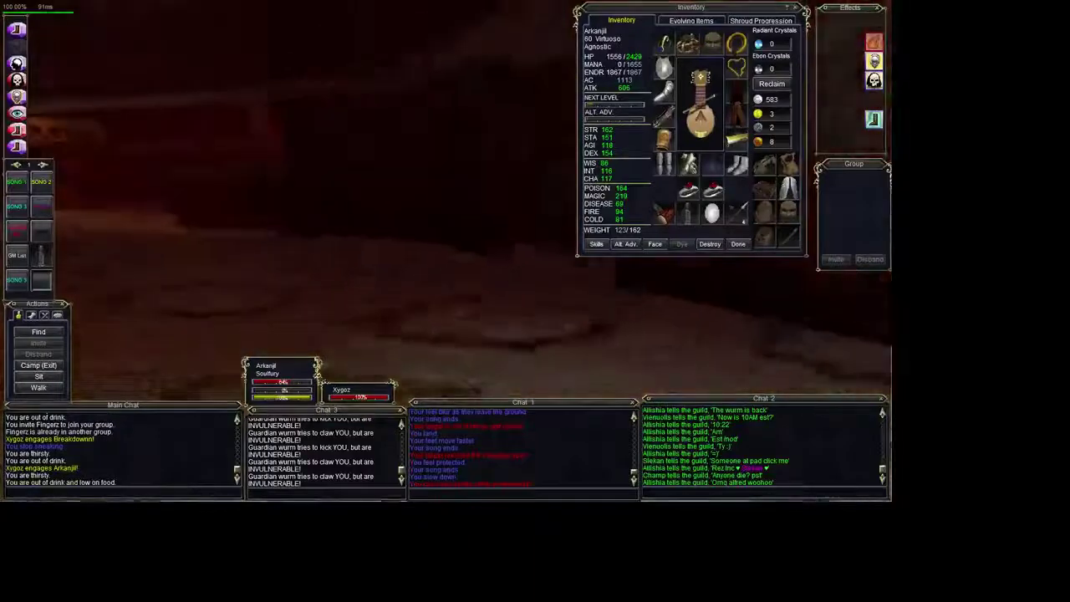
pyautogui.press('Left')
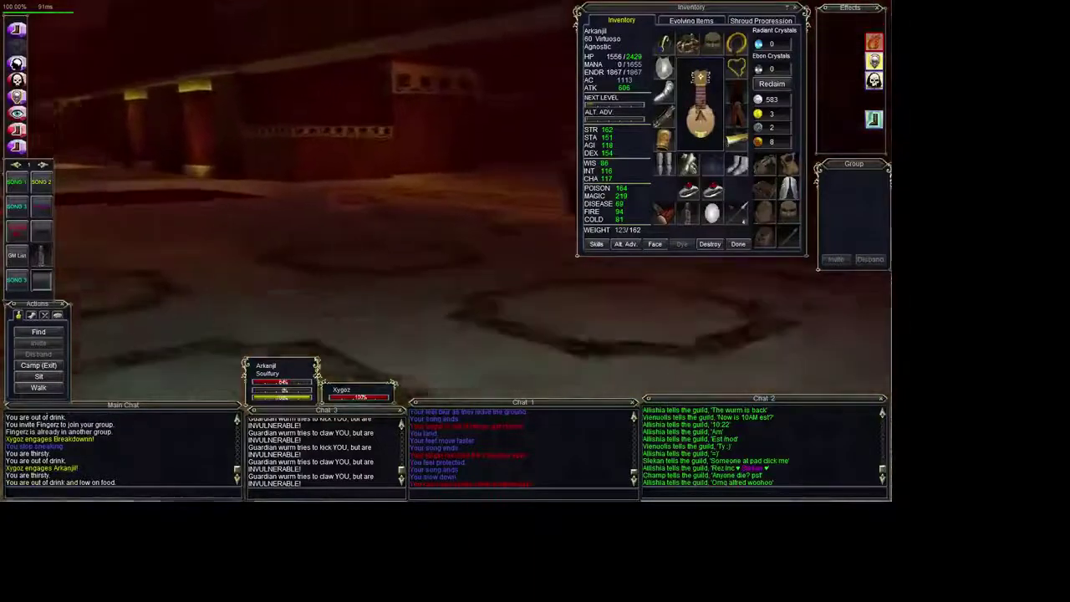
# - Run across the red room in third-person view, casting a buff song from the gems
pyautogui.press('F9')
pyautogui.press('F9')
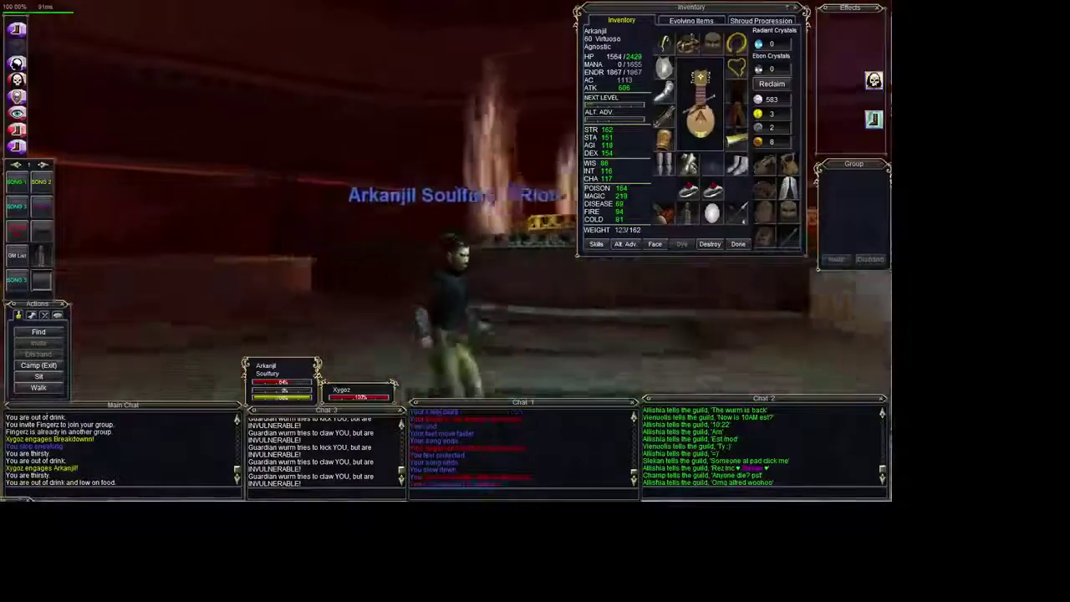
pyautogui.press('Right')
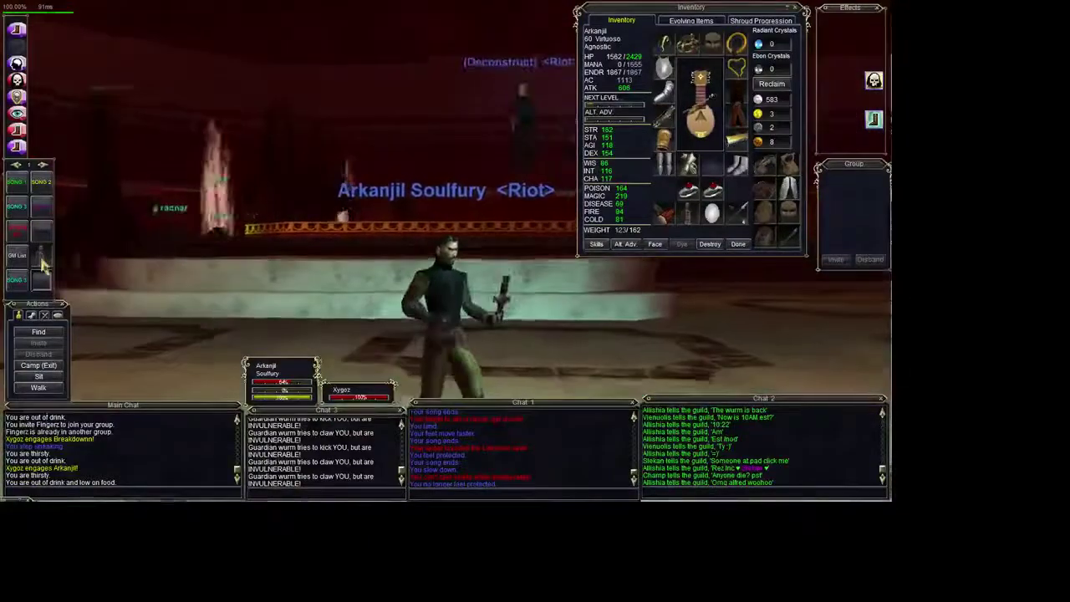
pyautogui.click(44, 264)
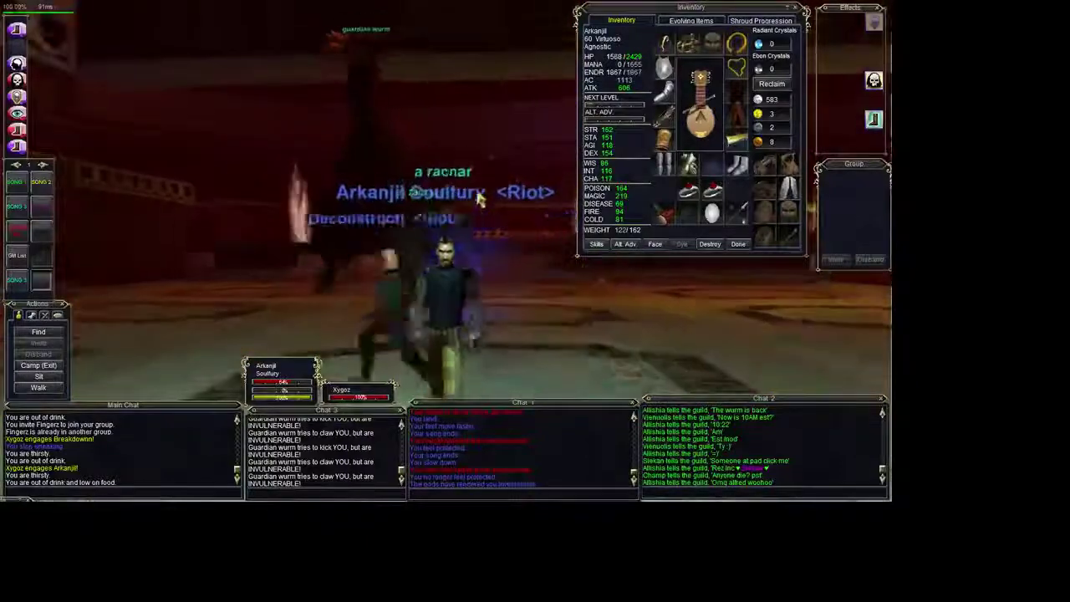
# - Walk past the blue wurm deeper into the cave and bring up combat abilities
pyautogui.press('Left')
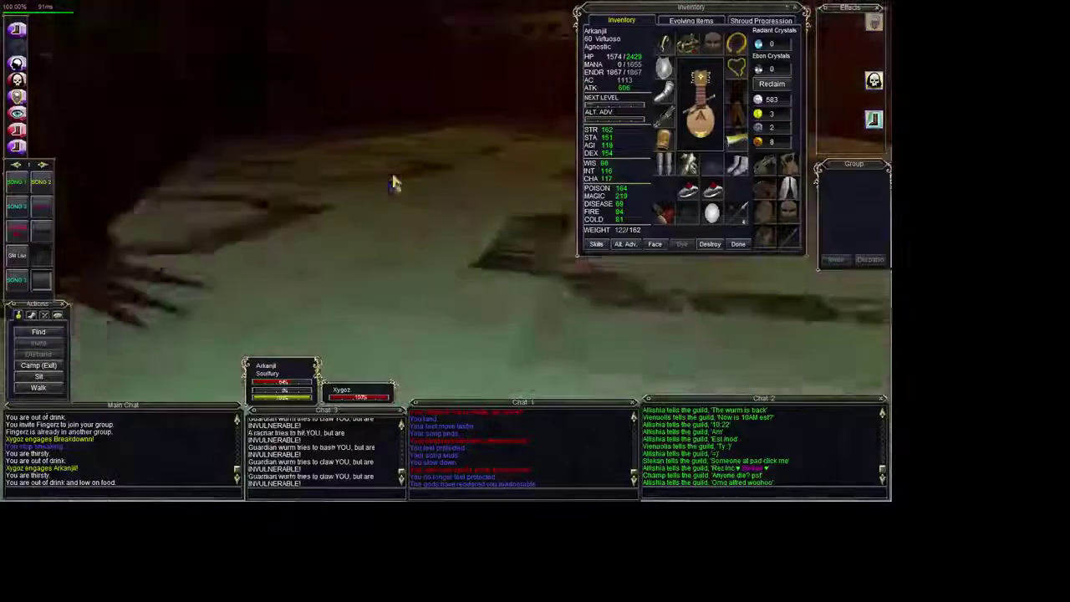
pyautogui.press('Up')
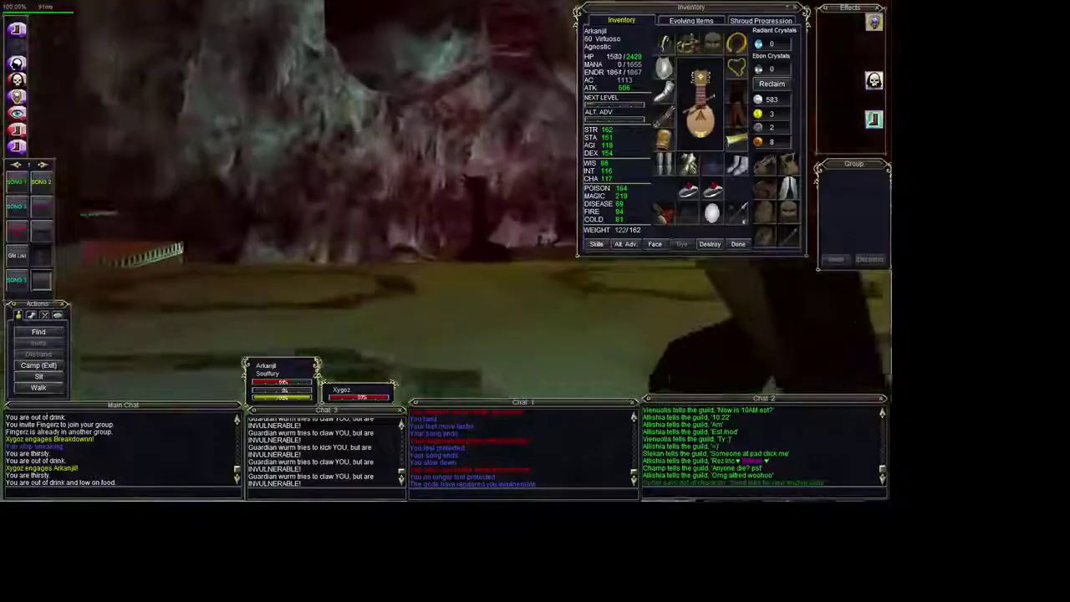
pyautogui.press('Up')
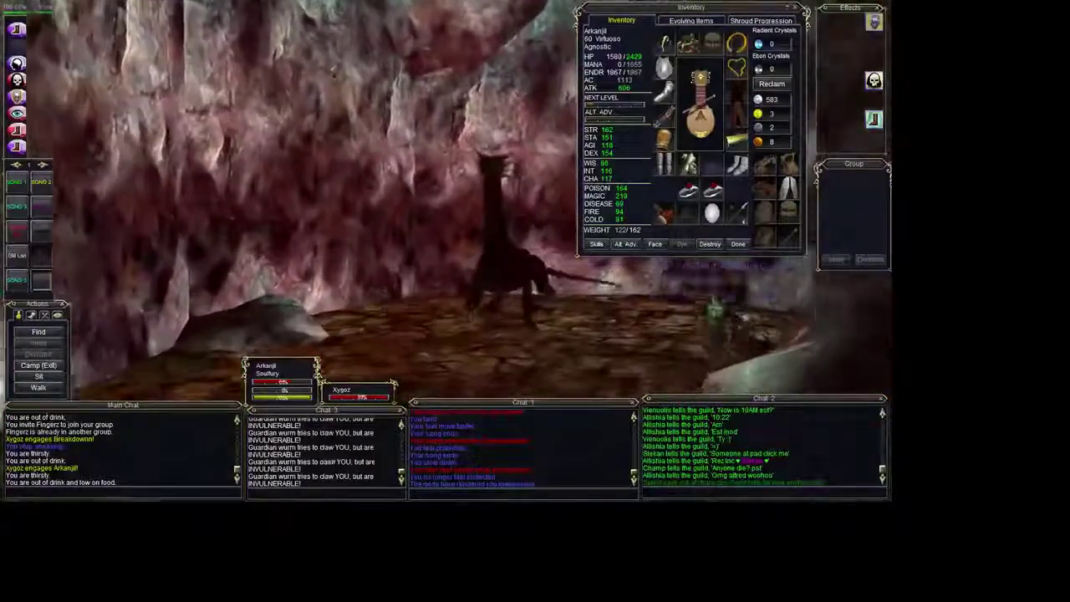
pyautogui.press('Right')
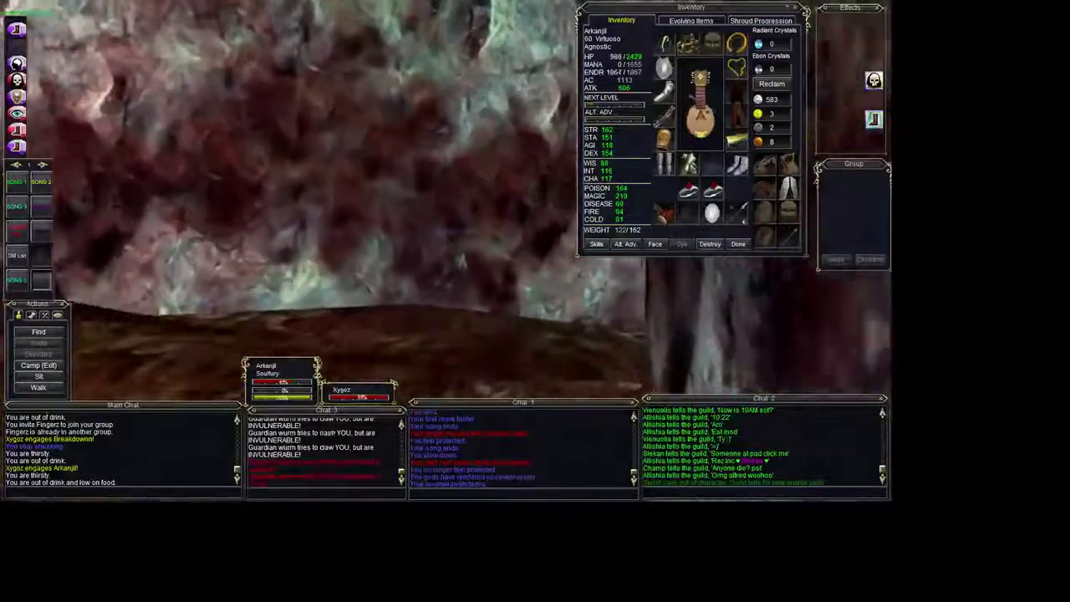
pyautogui.press('Right')
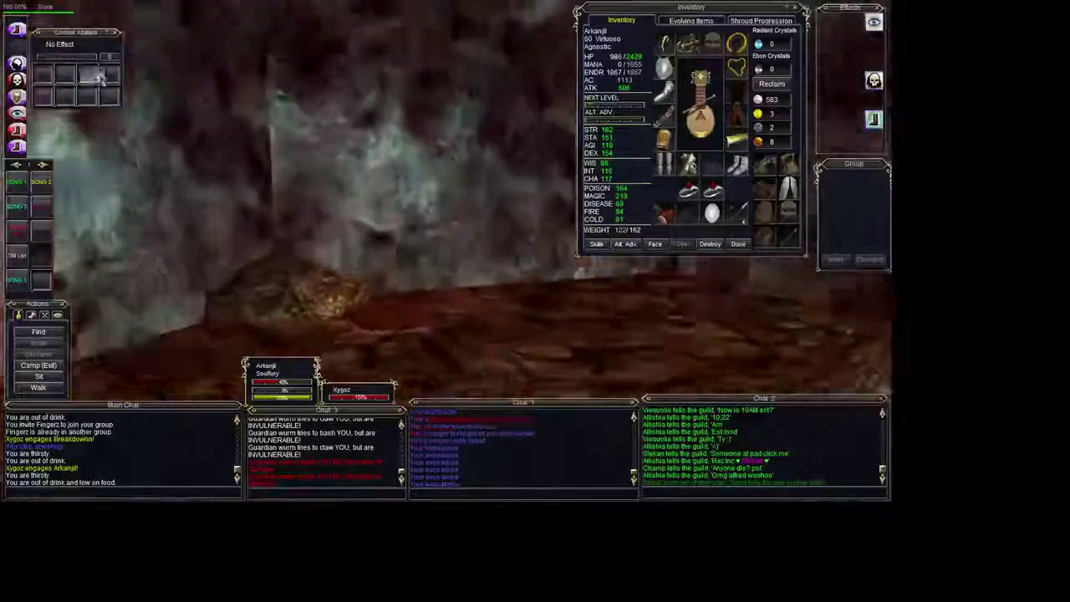
# - Drag a Defiance Discipline hotkey from the combat skills list into a Combat Abilities slot
pyautogui.click(110, 57)
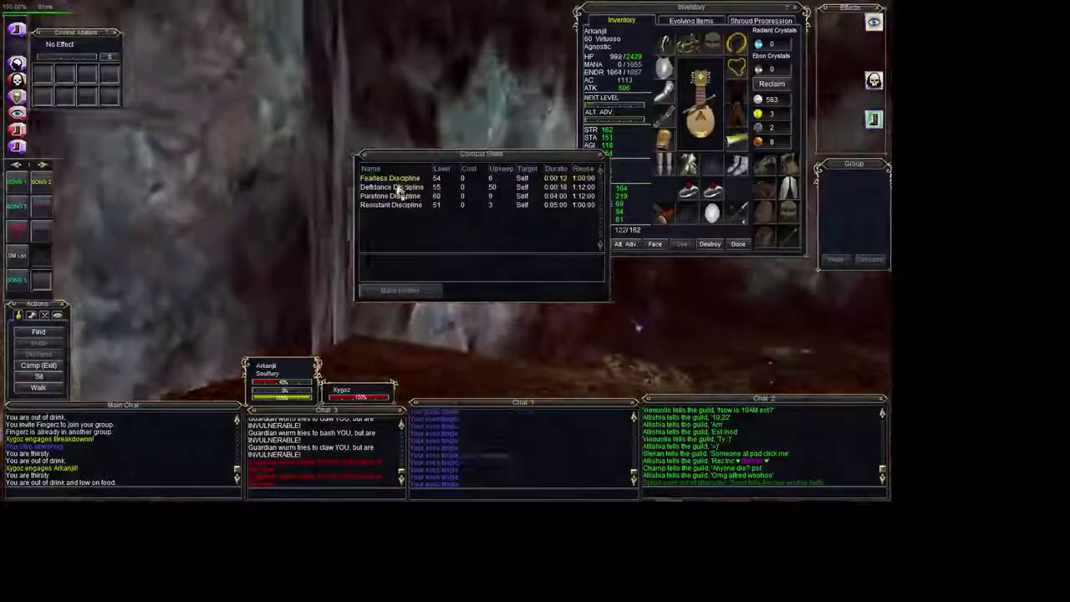
pyautogui.moveTo(409, 291); pyautogui.dragTo(60, 73)
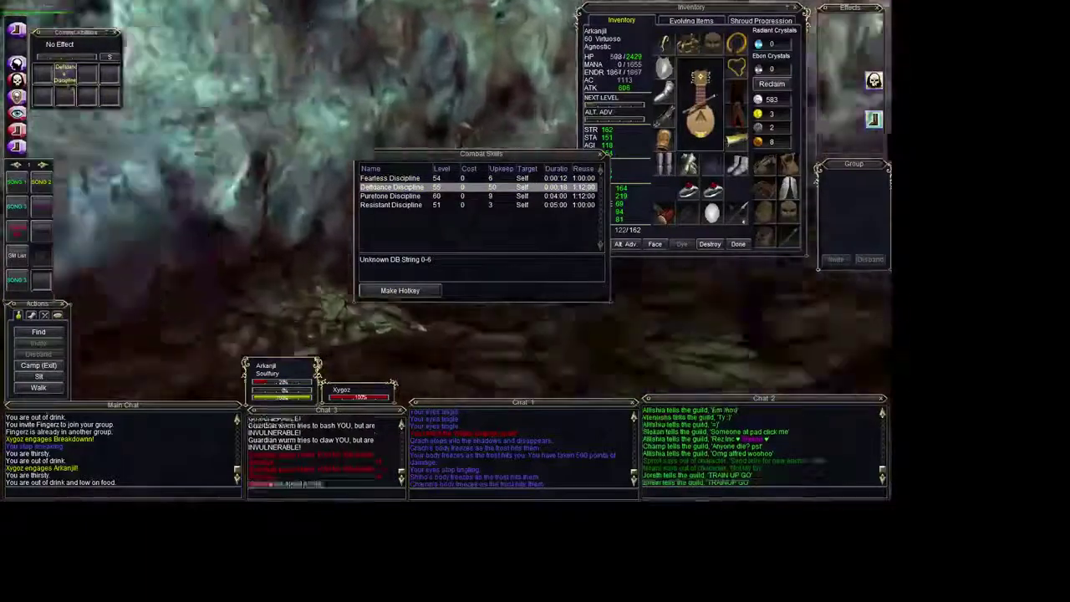
# - Activate Defiance Discipline, then after dying send /consent to the requesting guildmate
pyautogui.click(65, 72)
pyautogui.write('/consen')
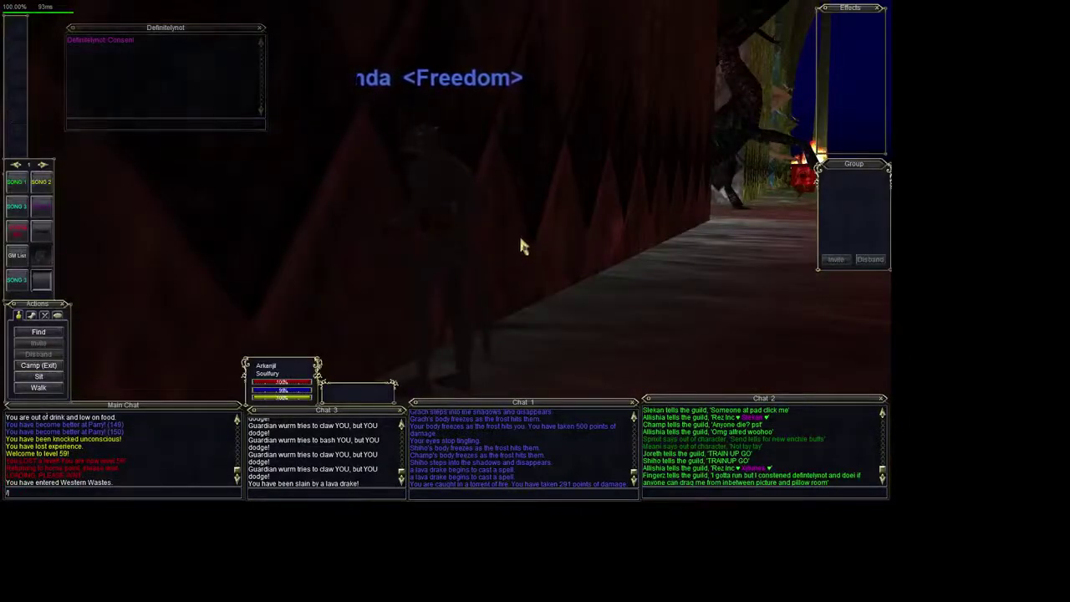
pyautogui.write('t')
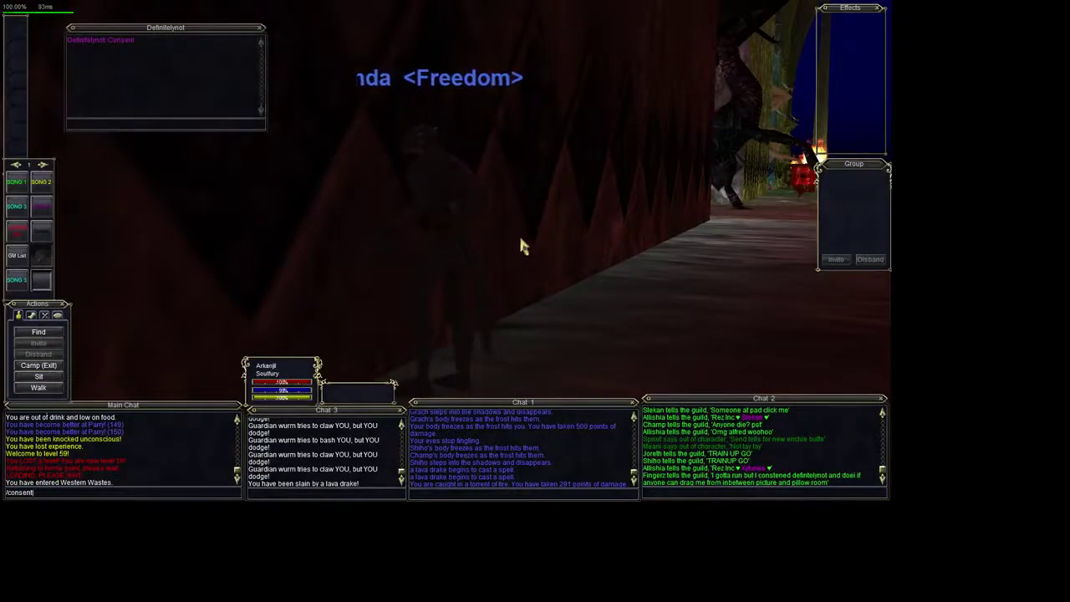
pyautogui.write(' definitely')
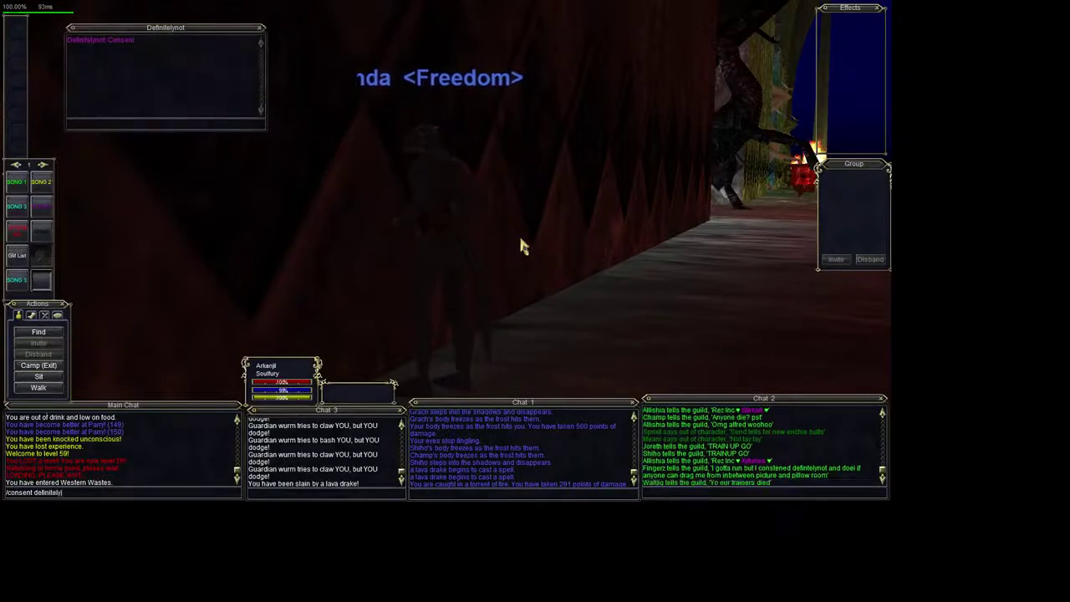
pyautogui.press('Return')
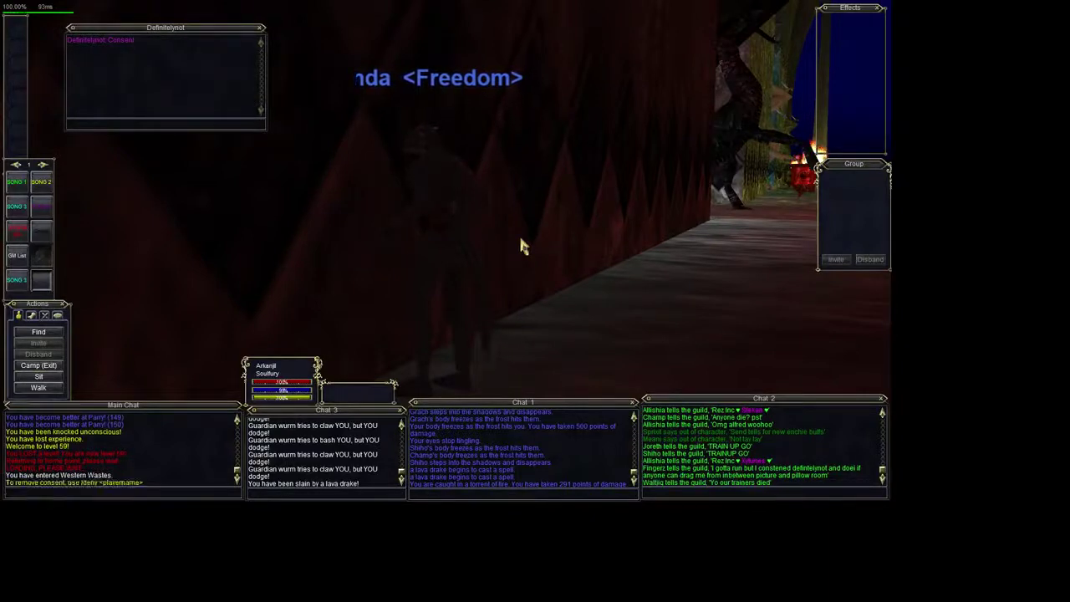